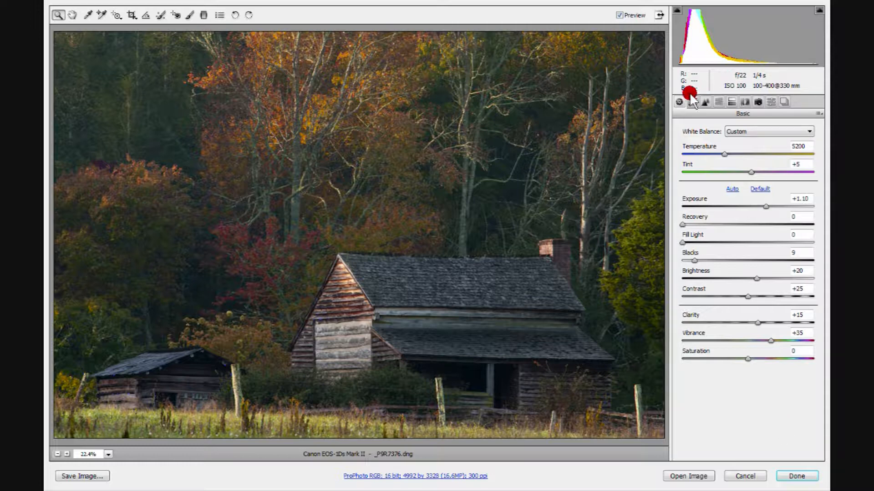
Show the HSL / Grayscale hue adjustments and activate the Targeted Adjustment tool
{"action": "left_click", "coordinate": [718, 102]}
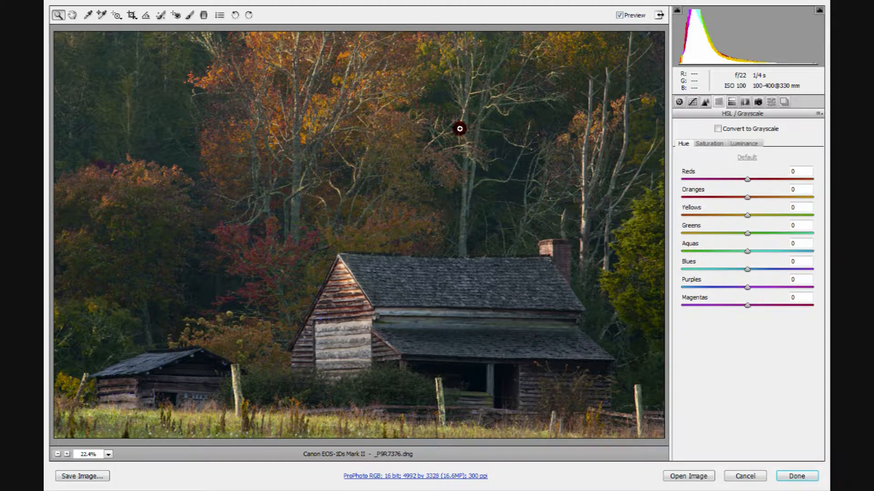
{"action": "left_click", "coordinate": [117, 15]}
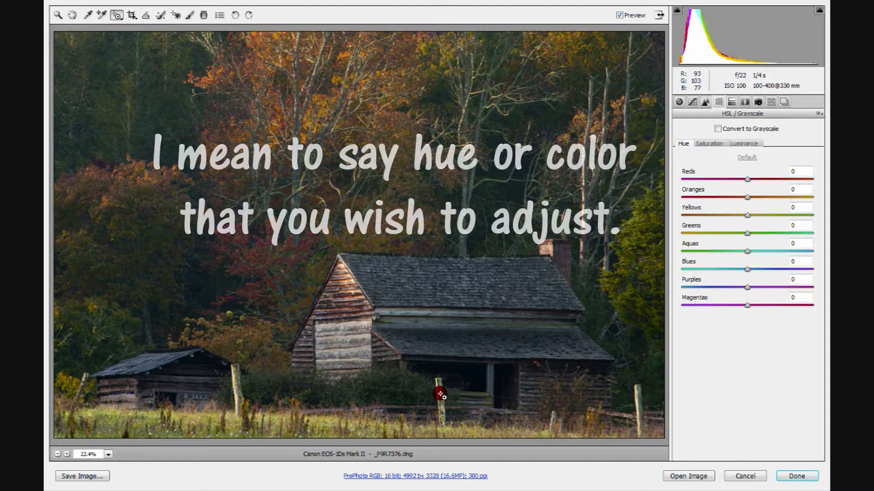
Try shifting the yellow and green hues by sampling the grass area with the Targeted Adjustment tool, and undo the change
{"action": "left_click_drag", "start_coordinate": [441, 396], "coordinate": [441, 375]}
{"action": "left_click_drag", "start_coordinate": [441, 411], "coordinate": [442, 348]}
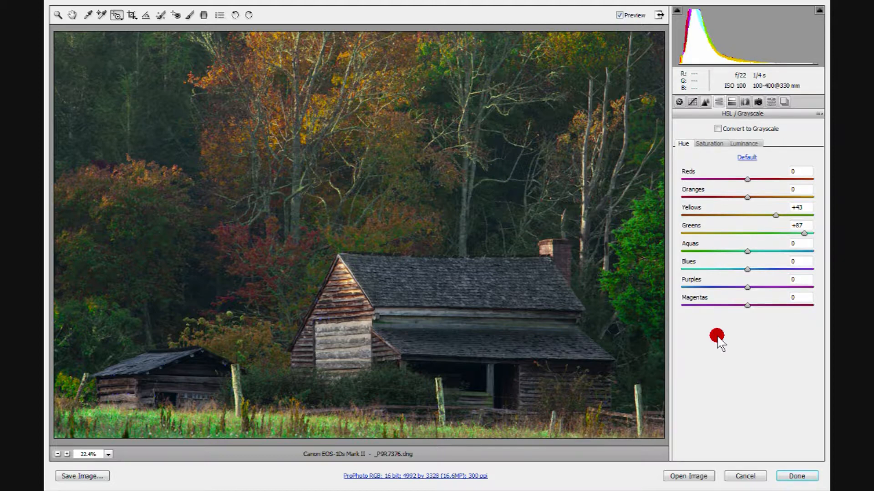
{"action": "key", "text": "ctrl+z"}
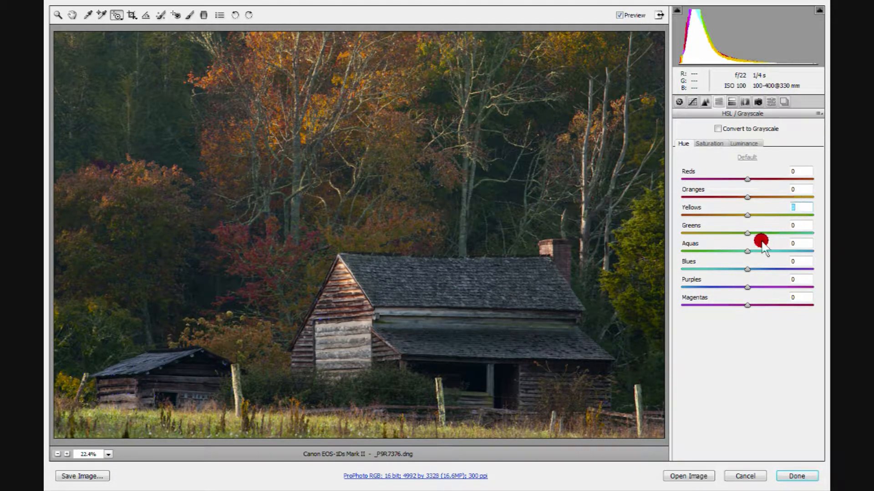
Set the Yellows hue to +5 and the Greens hue to +15, and compare the photo with the original settings
{"action": "left_click_drag", "start_coordinate": [748, 233], "coordinate": [819, 236]}
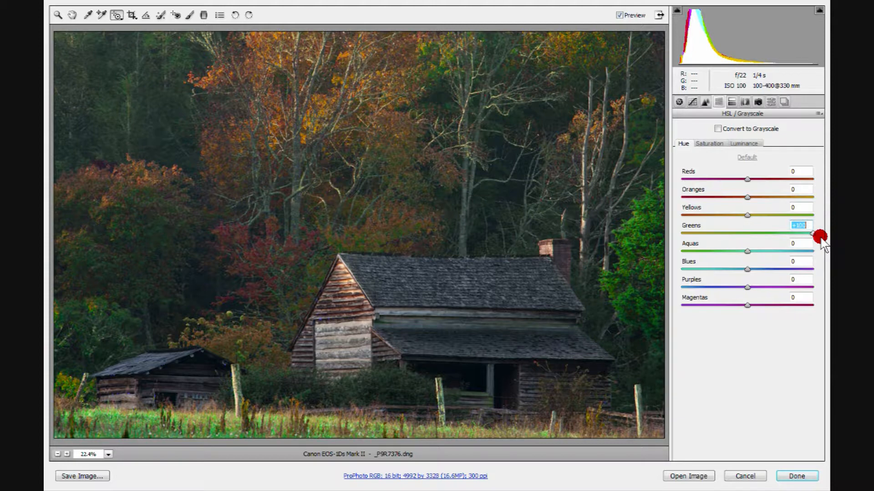
{"action": "left_click_drag", "start_coordinate": [819, 236], "coordinate": [798, 234]}
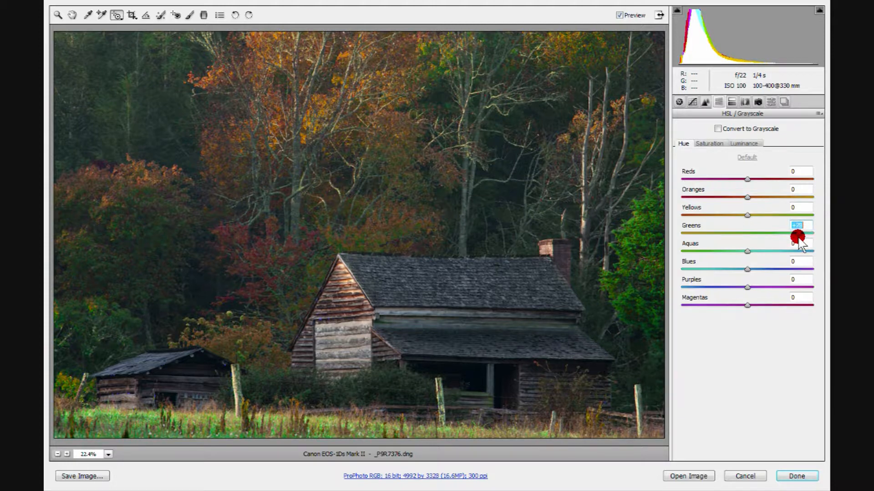
{"action": "left_click", "coordinate": [749, 216]}
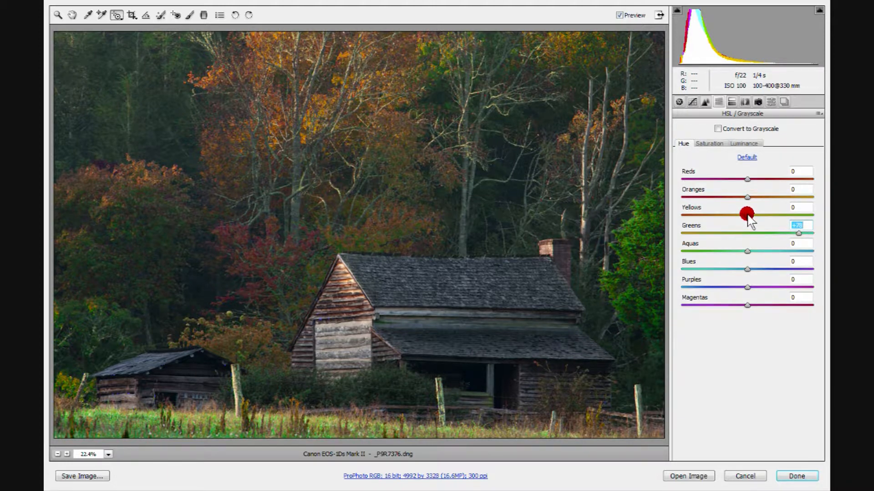
{"action": "left_click_drag", "start_coordinate": [748, 216], "coordinate": [805, 223]}
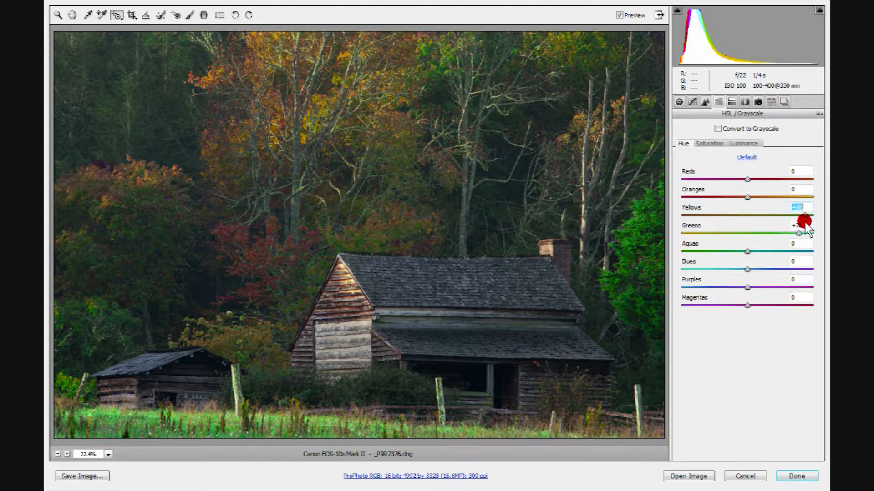
{"action": "left_click_drag", "start_coordinate": [806, 223], "coordinate": [757, 216]}
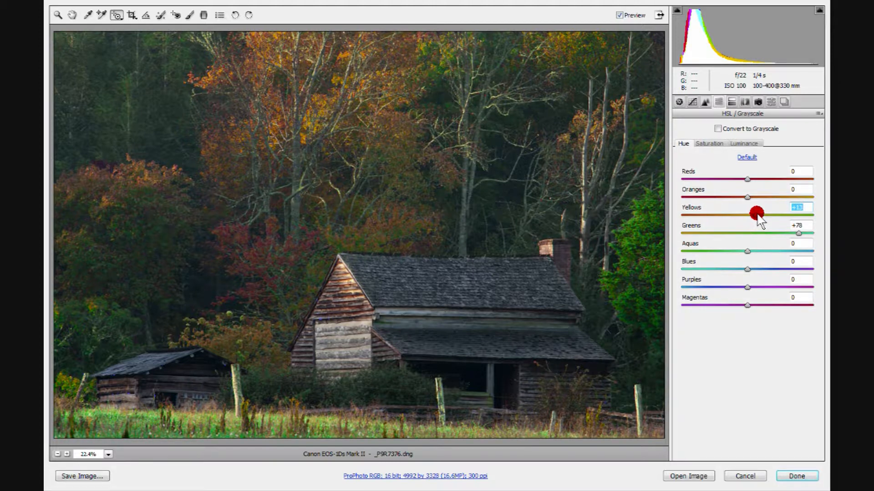
{"action": "type", "text": "15"}
{"action": "left_click", "coordinate": [796, 233]}
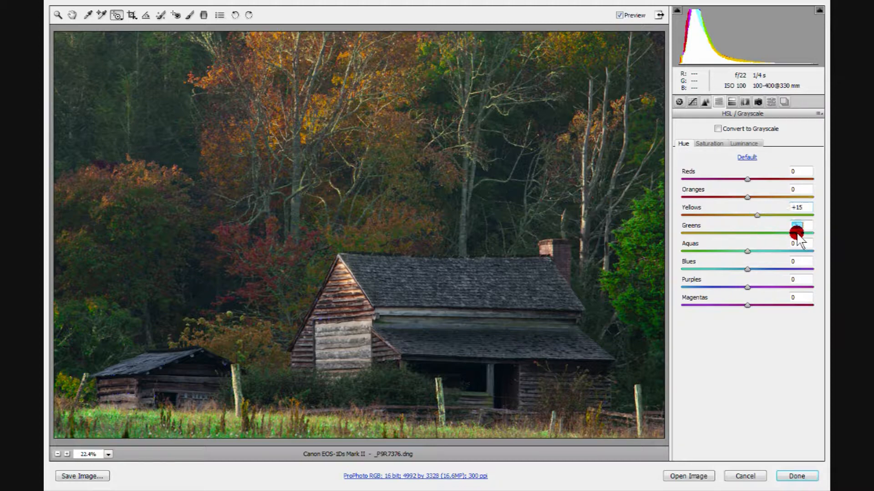
{"action": "left_click_drag", "start_coordinate": [795, 233], "coordinate": [758, 215]}
{"action": "left_click_drag", "start_coordinate": [757, 214], "coordinate": [741, 257]}
{"action": "left_click", "coordinate": [617, 15]}
{"action": "left_click", "coordinate": [617, 14]}
{"action": "left_click", "coordinate": [617, 15]}
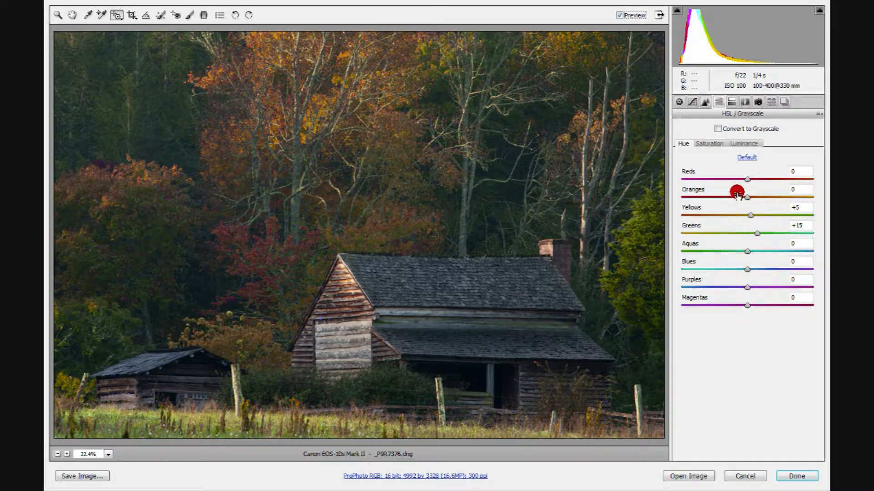
Try extreme hue shifts on Reds and Oranges, resetting each to 0
{"action": "left_click_drag", "start_coordinate": [745, 179], "coordinate": [826, 197]}
{"action": "type", "text": "0"}
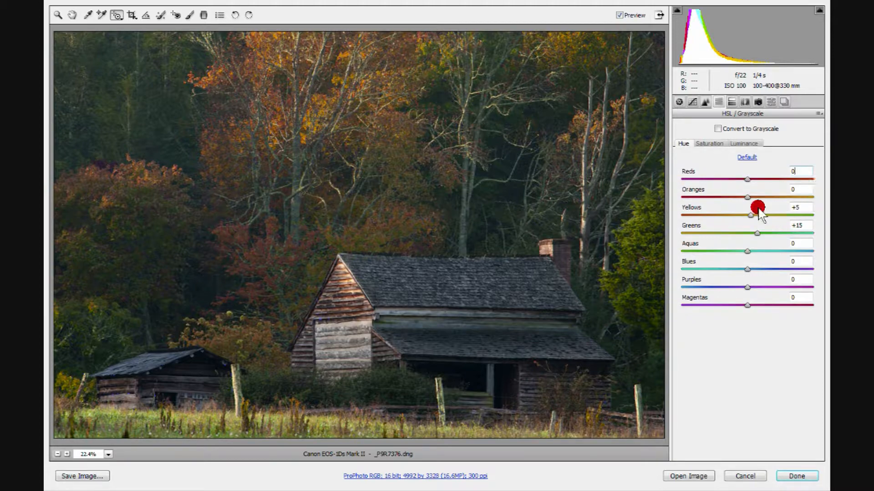
{"action": "left_click_drag", "start_coordinate": [746, 197], "coordinate": [662, 206]}
{"action": "type", "text": "0"}
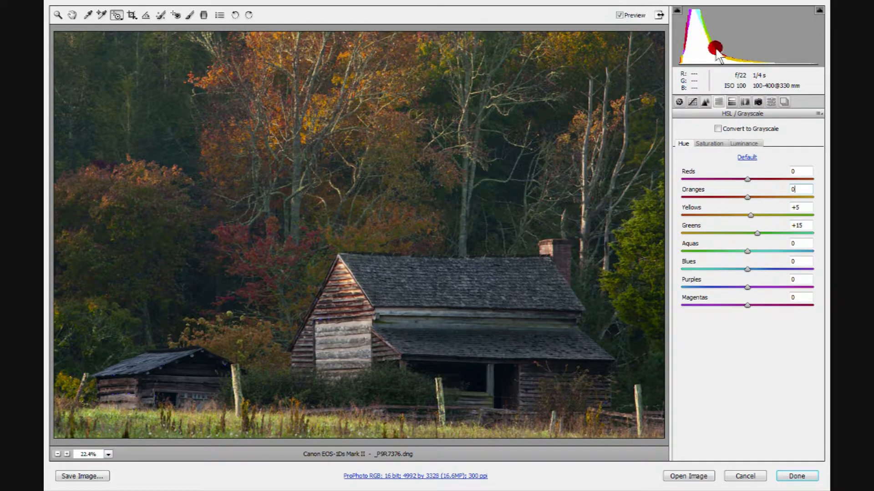
{"action": "left_click", "coordinate": [707, 145]}
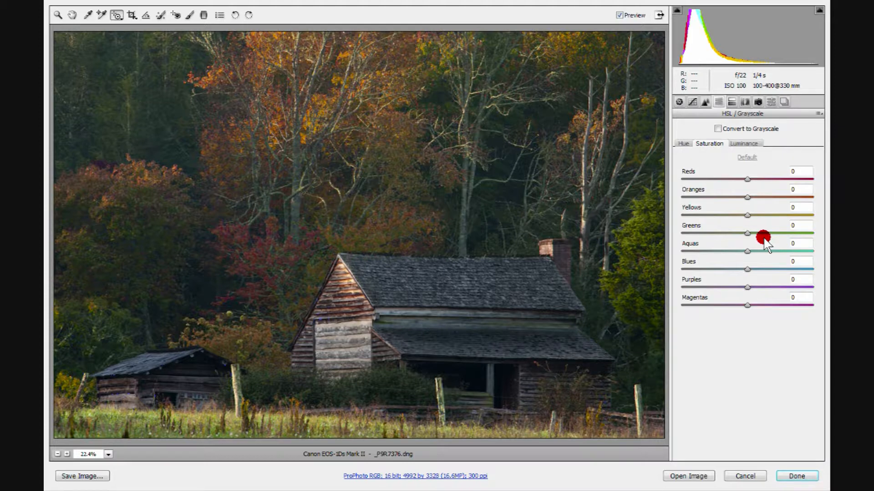
{"action": "left_click", "coordinate": [113, 15]}
{"action": "left_click", "coordinate": [685, 143]}
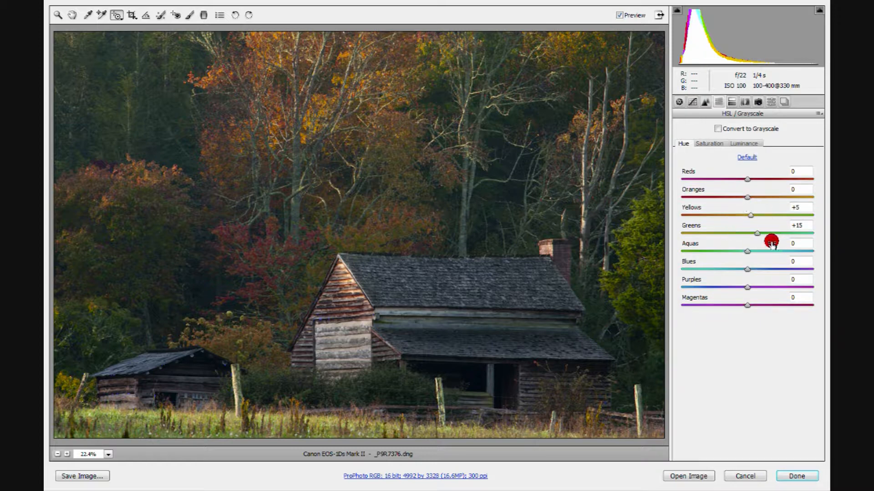
Set the saturation of both Yellows and Greens to -10, and compare the photo with the original settings
{"action": "left_click", "coordinate": [708, 144]}
{"action": "left_click", "coordinate": [746, 212]}
{"action": "type", "text": "-10"}
{"action": "left_click", "coordinate": [745, 234]}
{"action": "type", "text": "-10"}
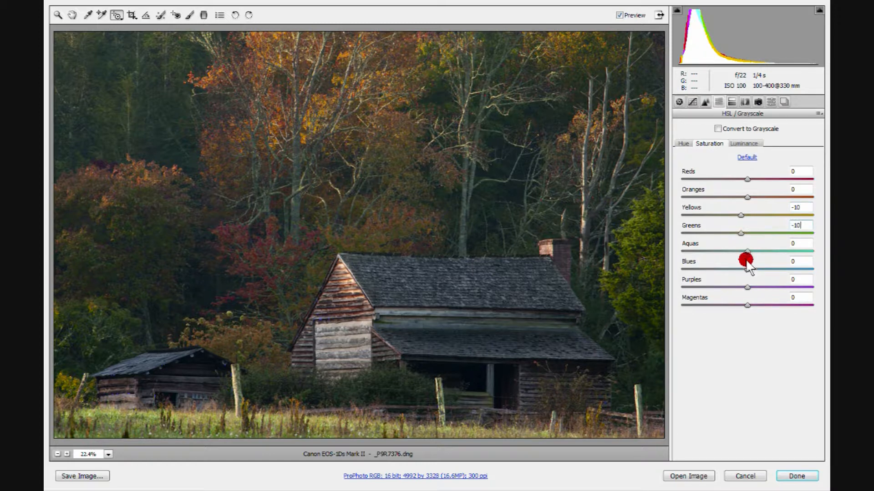
{"action": "left_click", "coordinate": [616, 13]}
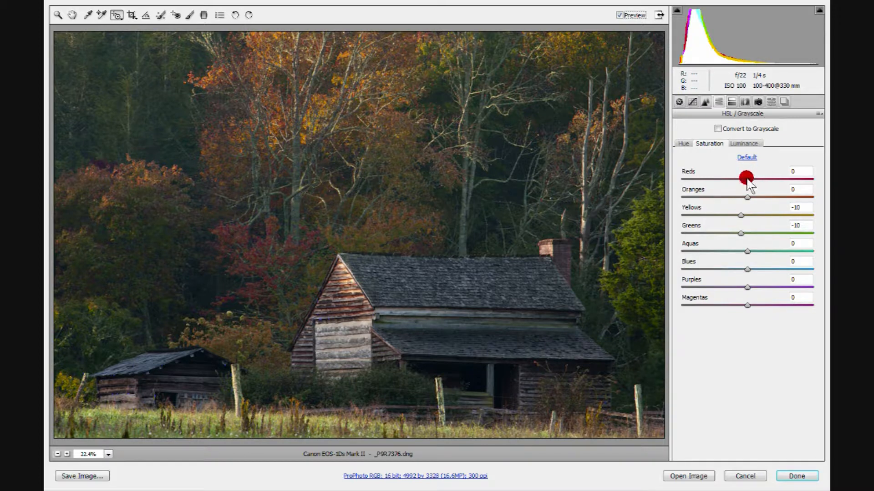
Set the Reds saturation to +25 and the Oranges saturation to +20
{"action": "left_click_drag", "start_coordinate": [746, 177], "coordinate": [791, 182]}
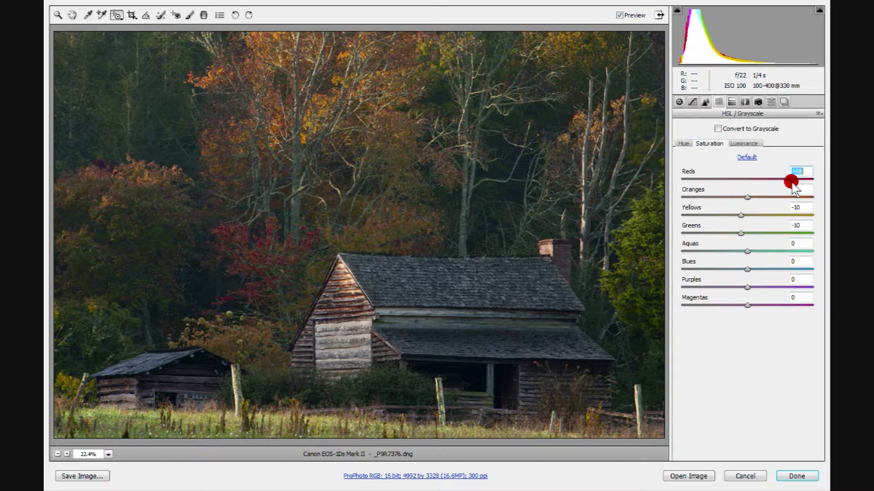
{"action": "left_click_drag", "start_coordinate": [791, 182], "coordinate": [763, 187]}
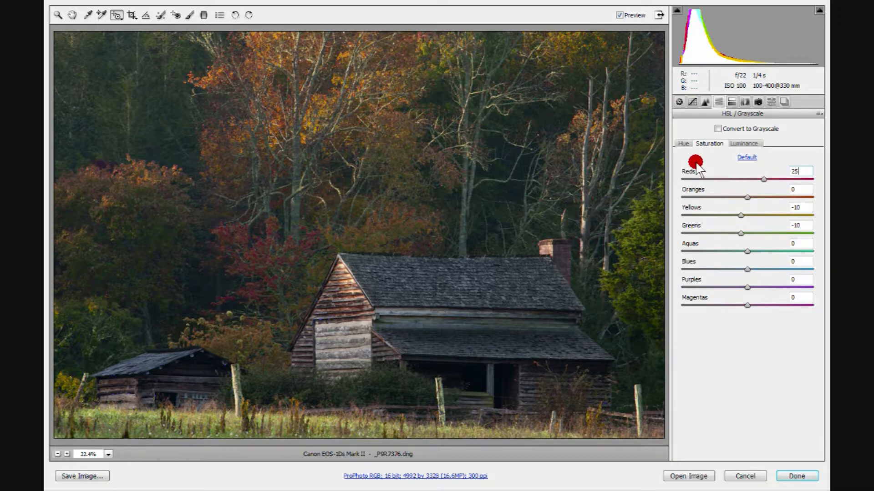
{"action": "left_click", "coordinate": [755, 196]}
{"action": "mouse_move", "coordinate": [754, 197]}
{"action": "left_mouse_down"}
{"action": "mouse_move", "coordinate": [788, 201]}
{"action": "mouse_move", "coordinate": [769, 199]}
{"action": "mouse_move", "coordinate": [764, 208]}
{"action": "left_mouse_up"}
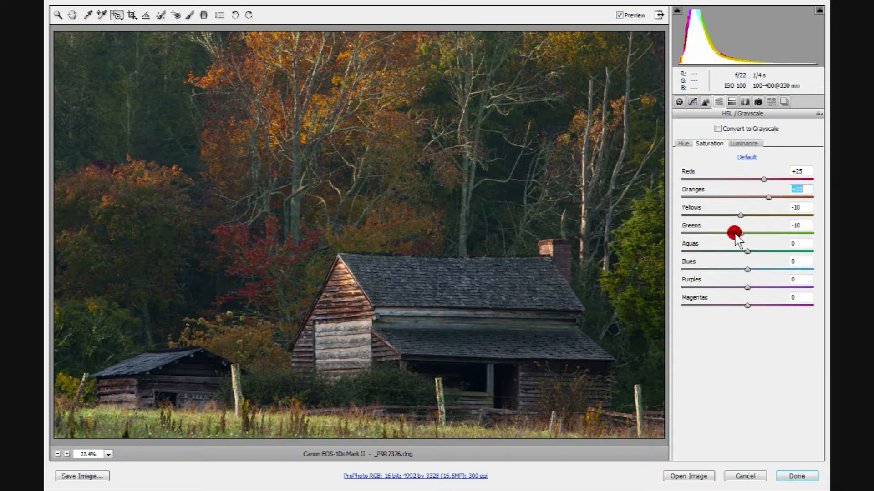
{"action": "type", "text": "20"}
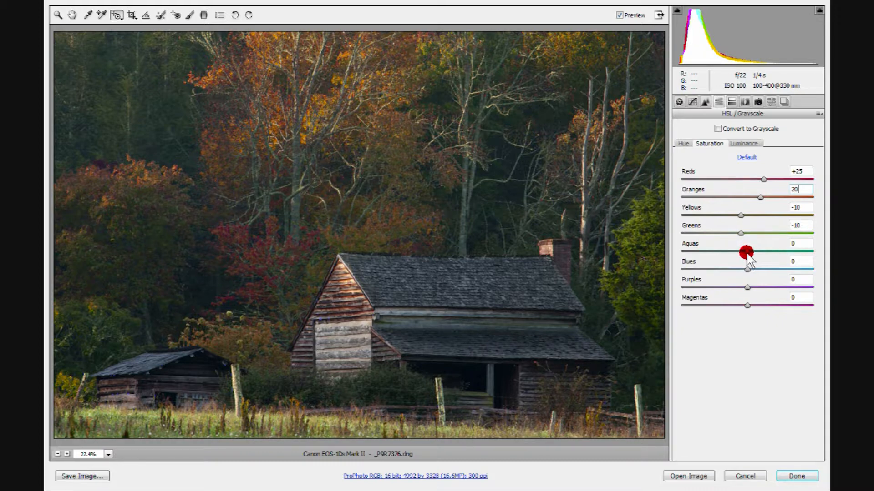
Set the saturation of both Blues and Purples to -10, and compare the photo with and without the adjustments
{"action": "left_click_drag", "start_coordinate": [744, 268], "coordinate": [817, 283]}
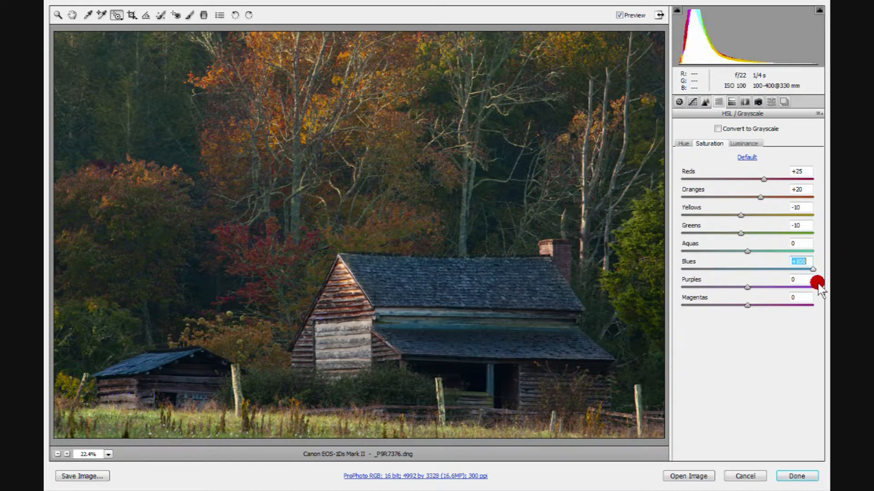
{"action": "type", "text": "-110"}
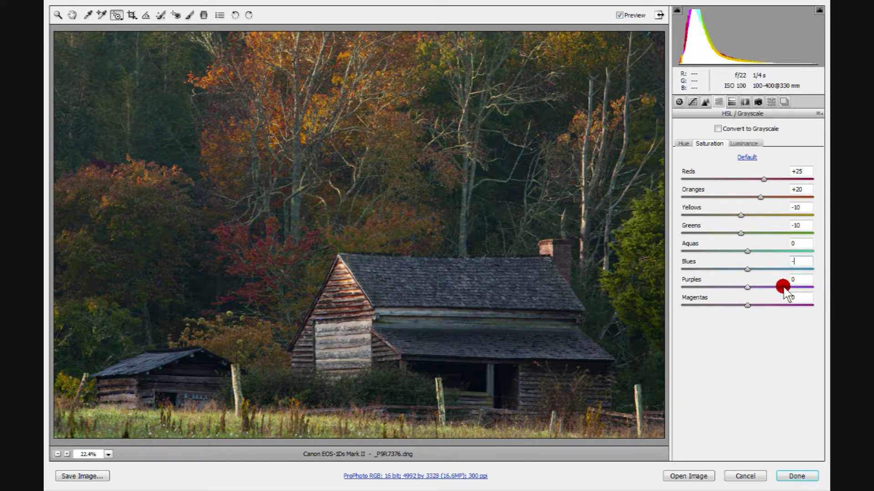
{"action": "left_click_drag", "start_coordinate": [806, 263], "coordinate": [748, 265]}
{"action": "type", "text": "-10"}
{"action": "left_click_drag", "start_coordinate": [747, 287], "coordinate": [655, 299]}
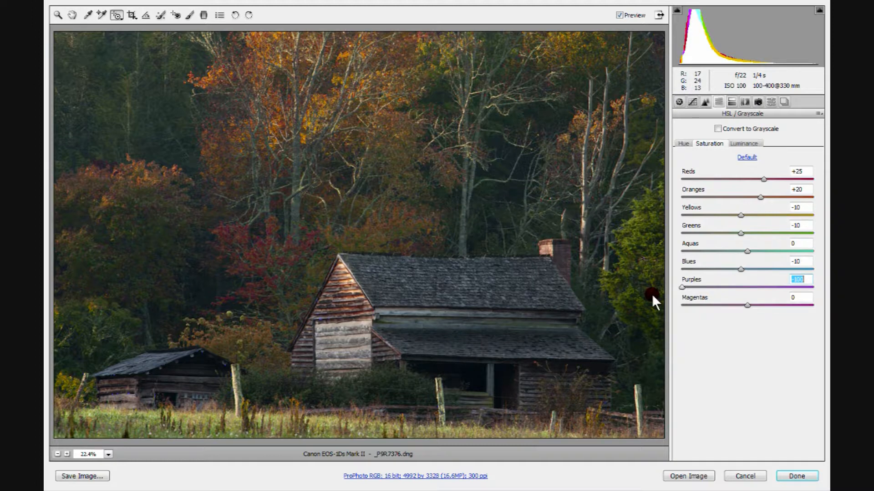
{"action": "type", "text": "-10"}
{"action": "left_click_drag", "start_coordinate": [746, 306], "coordinate": [731, 319]}
{"action": "left_click", "coordinate": [619, 15]}
{"action": "left_click", "coordinate": [619, 15]}
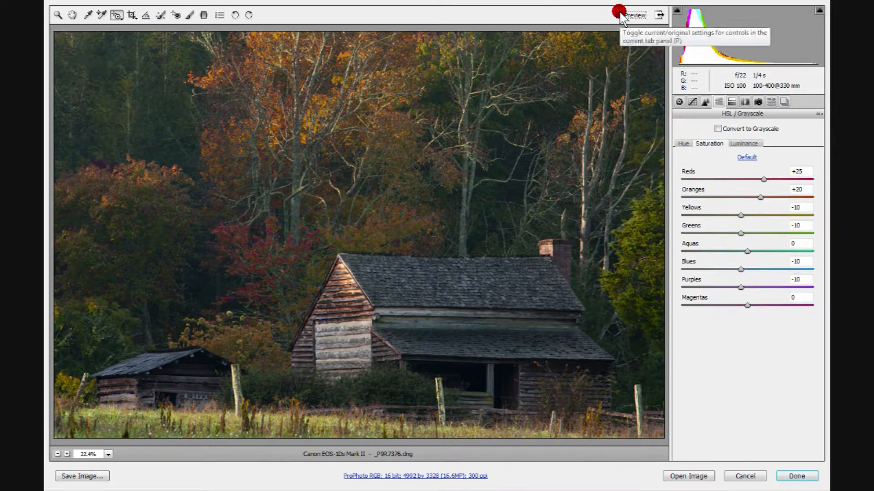
{"action": "left_click", "coordinate": [619, 15]}
{"action": "left_click", "coordinate": [620, 15]}
{"action": "left_click", "coordinate": [620, 15]}
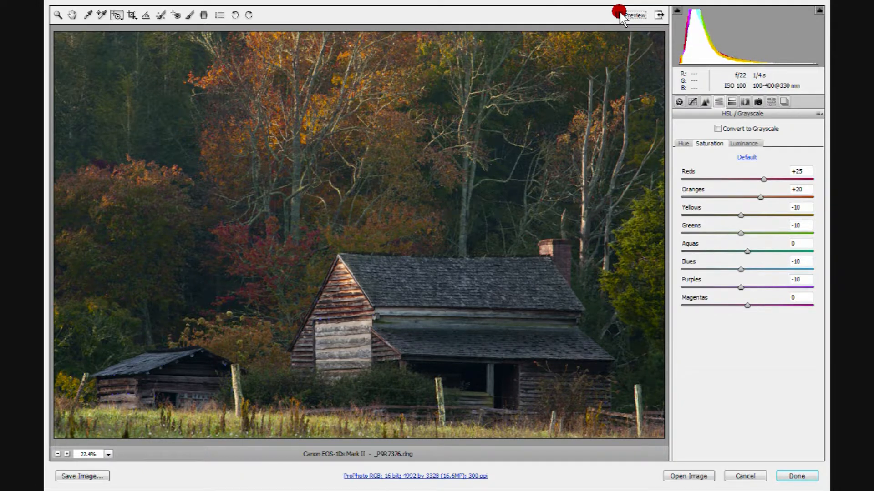
Set the Reds luminance to +15 and the Oranges luminance to +10
{"action": "left_click", "coordinate": [741, 144]}
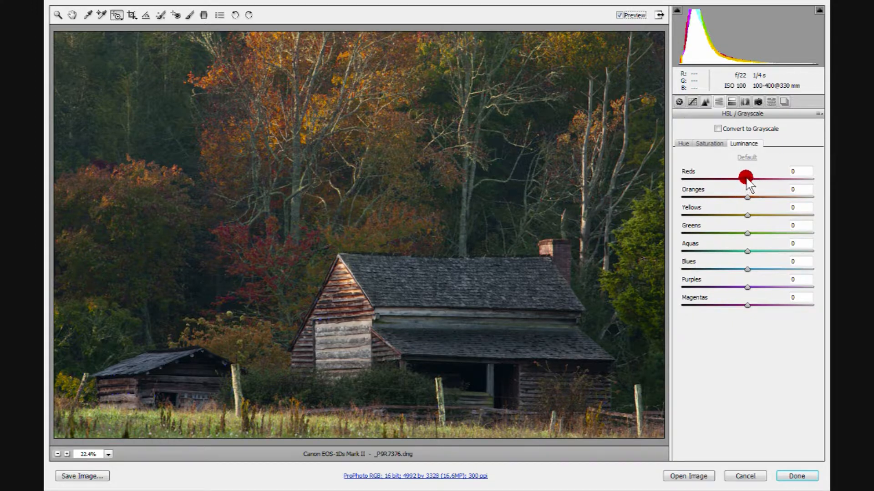
{"action": "left_click_drag", "start_coordinate": [746, 178], "coordinate": [772, 193]}
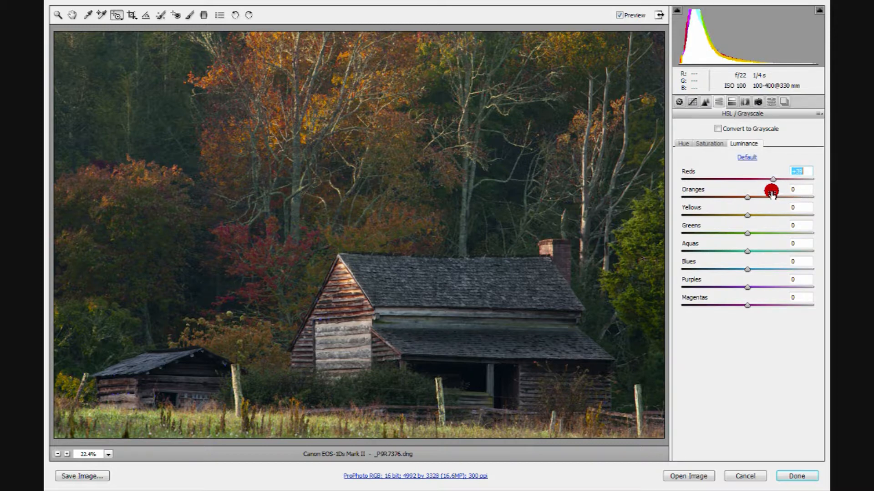
{"action": "type", "text": "15"}
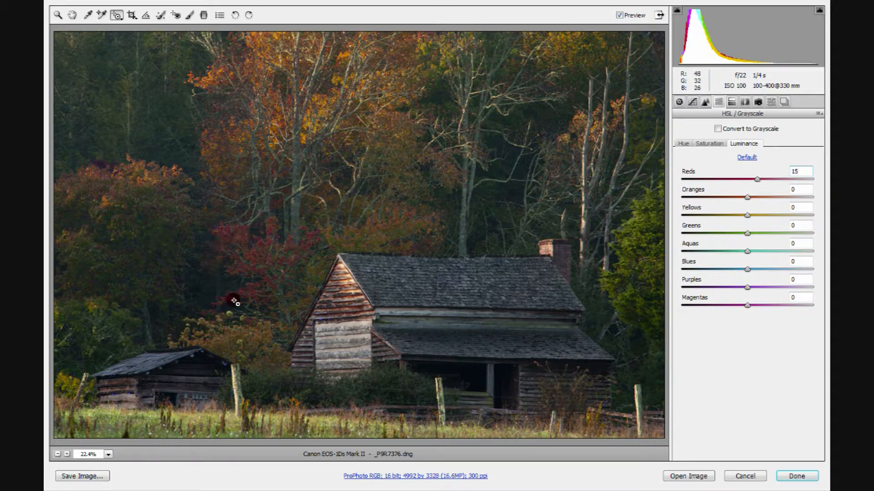
{"action": "left_click", "coordinate": [747, 197]}
{"action": "type", "text": "10"}
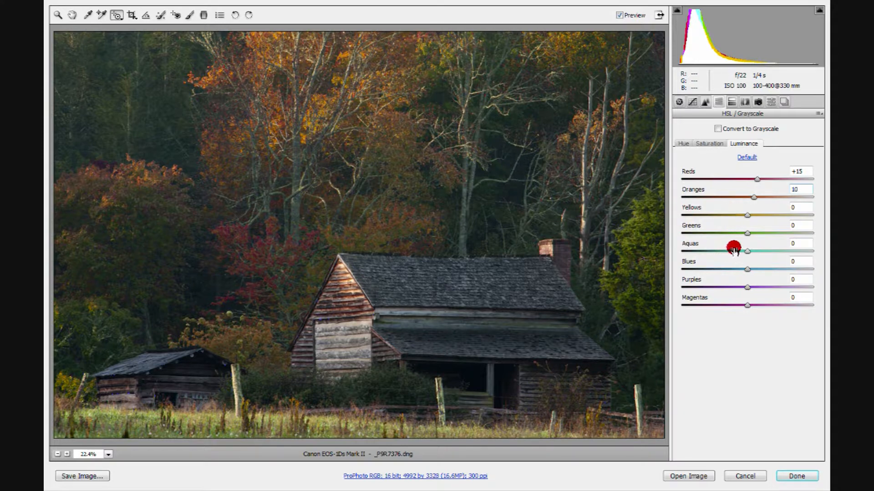
Set the luminance of both Greens and Yellows to +10, and compare the photo with the original settings
{"action": "left_click_drag", "start_coordinate": [747, 233], "coordinate": [761, 234]}
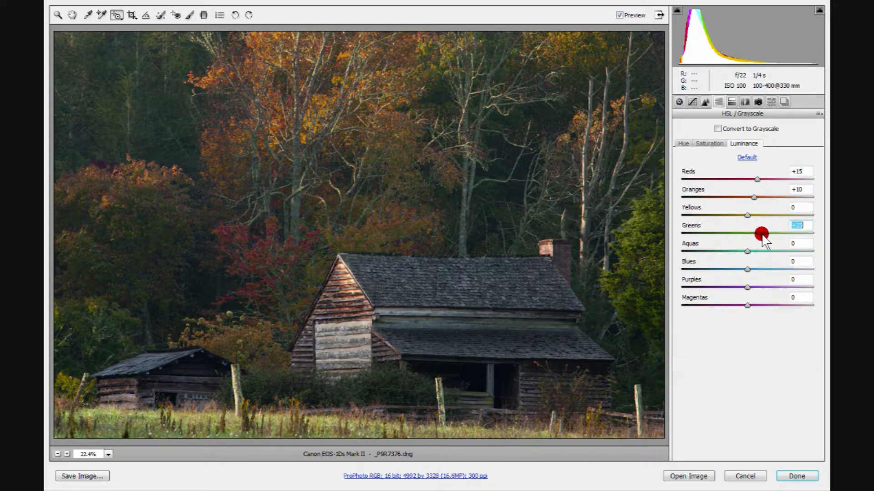
{"action": "type", "text": "10"}
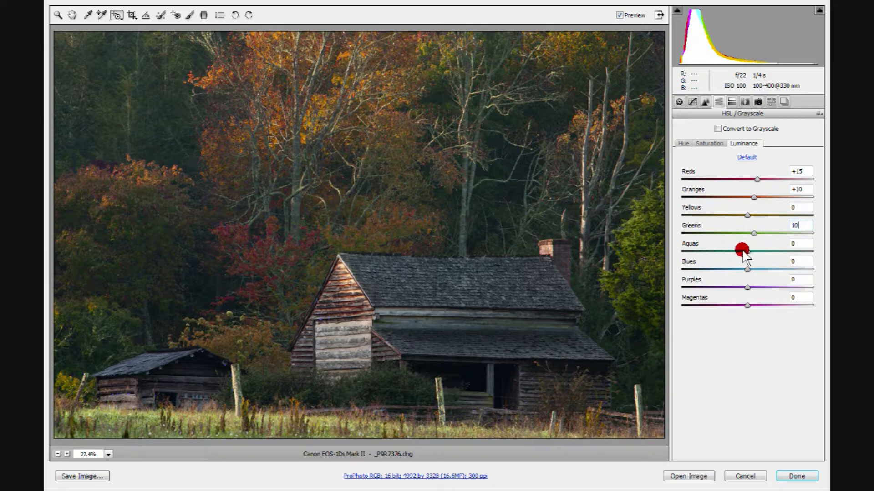
{"action": "left_click", "coordinate": [746, 215]}
{"action": "type", "text": "10"}
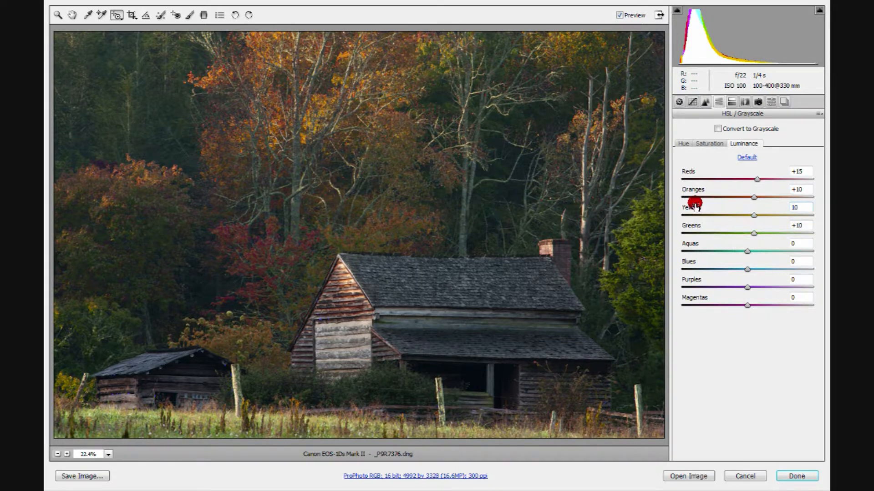
{"action": "left_click", "coordinate": [618, 15]}
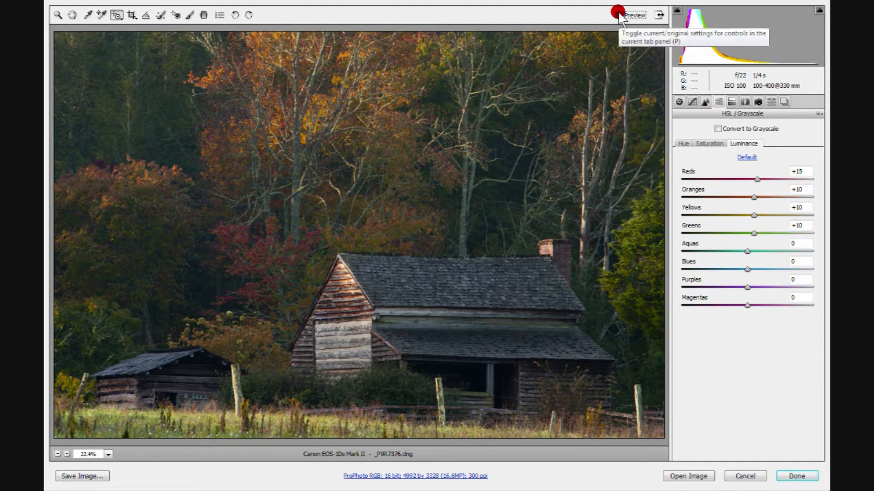
{"action": "left_click", "coordinate": [618, 16]}
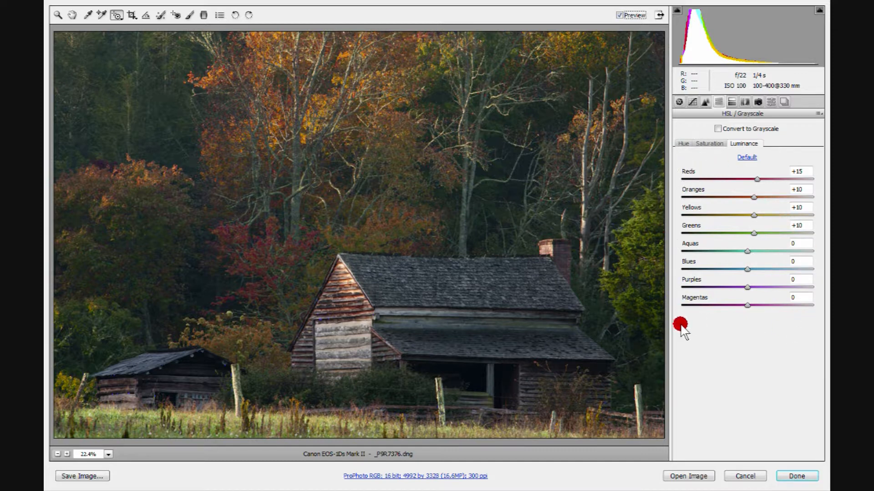
Compare the photo with and without the luminance adjustments using the preview toggle
{"action": "left_click", "coordinate": [619, 15]}
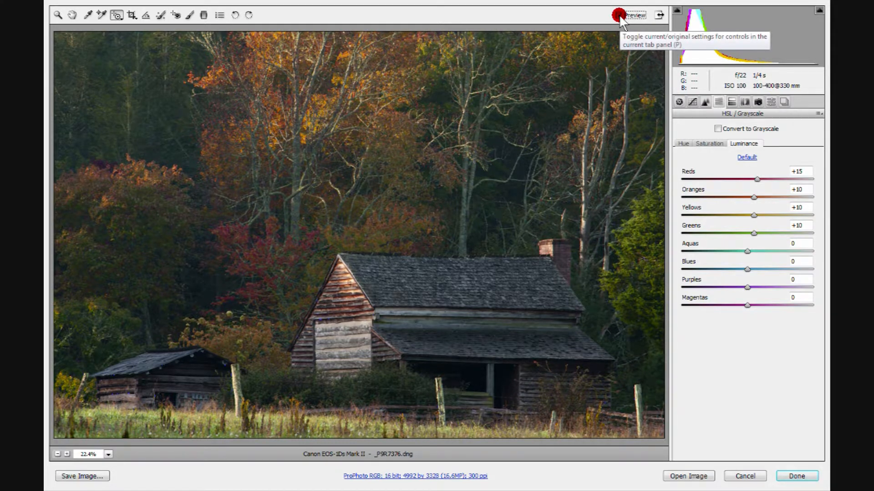
{"action": "left_click", "coordinate": [619, 15]}
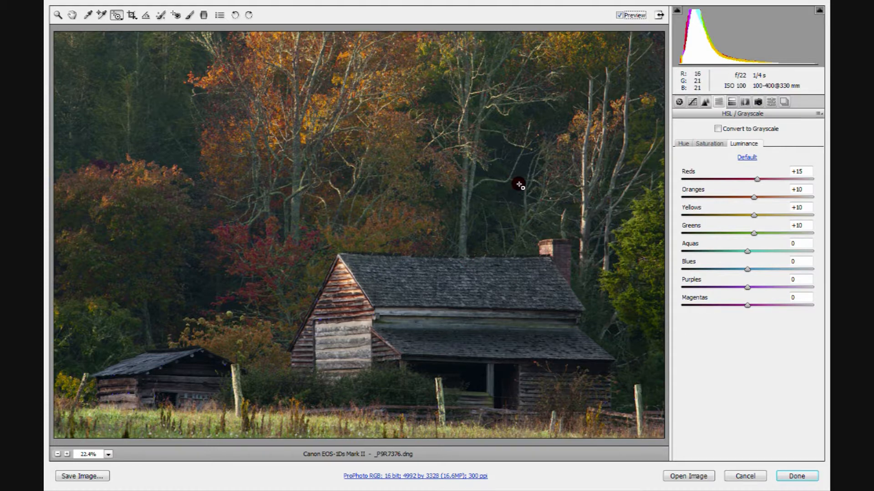
Switch the photo's settings to Camera Raw Defaults for comparison, and apply the Previous Conversion settings
{"action": "left_click", "coordinate": [817, 111]}
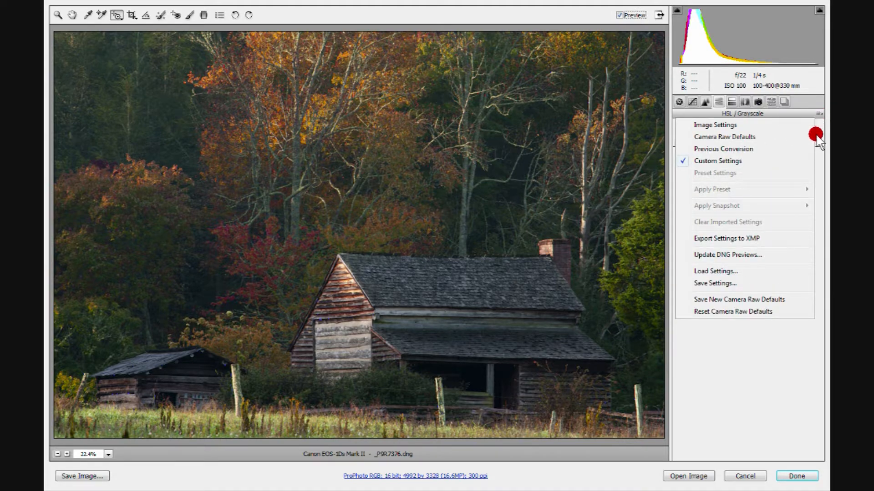
{"action": "left_click", "coordinate": [716, 136]}
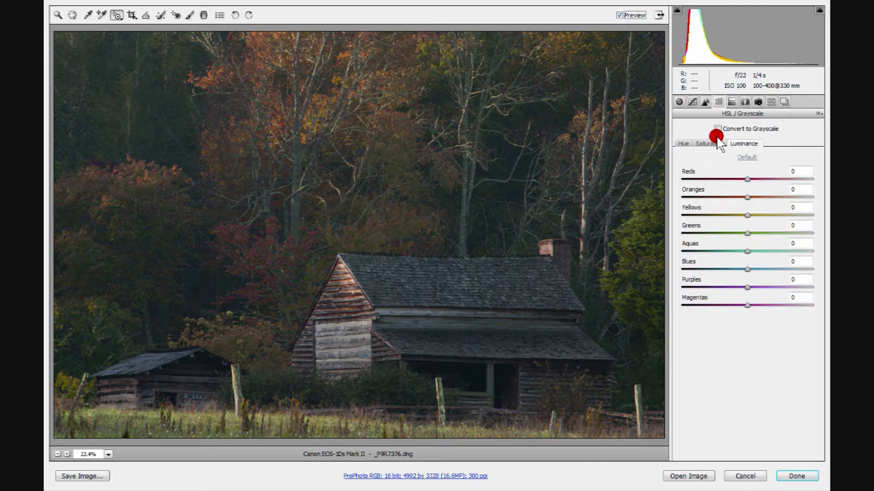
{"action": "left_click", "coordinate": [819, 113]}
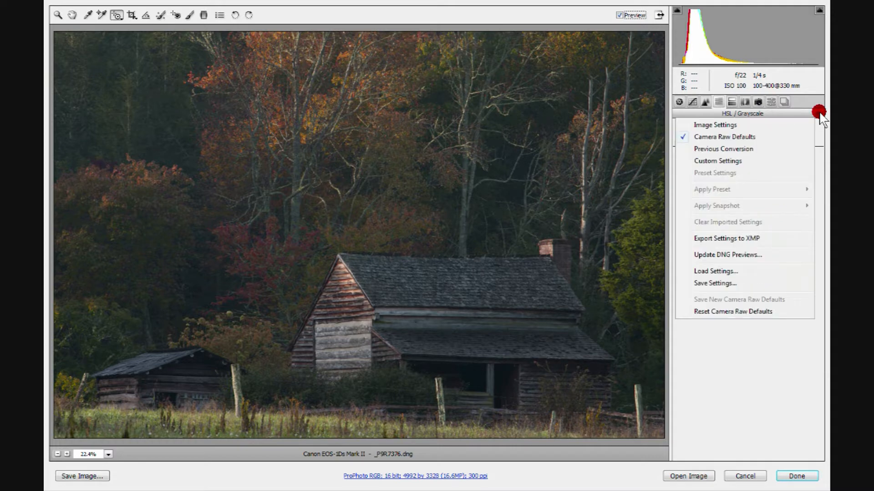
{"action": "left_click", "coordinate": [734, 149]}
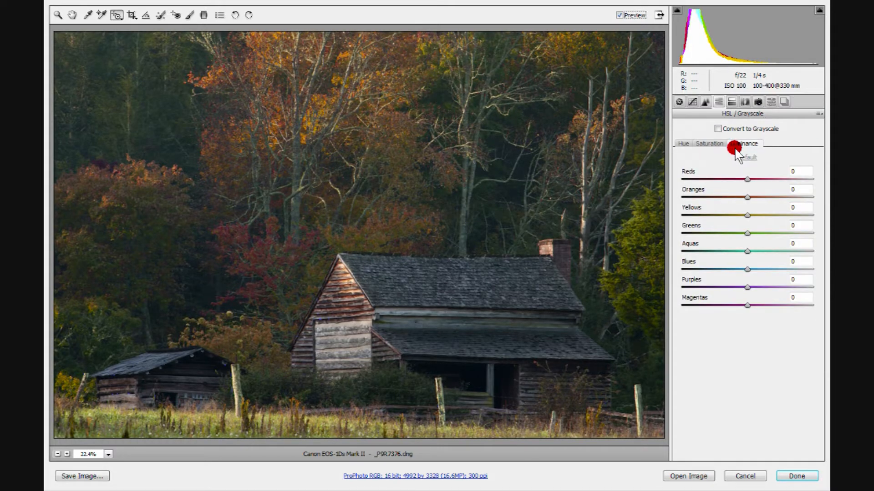